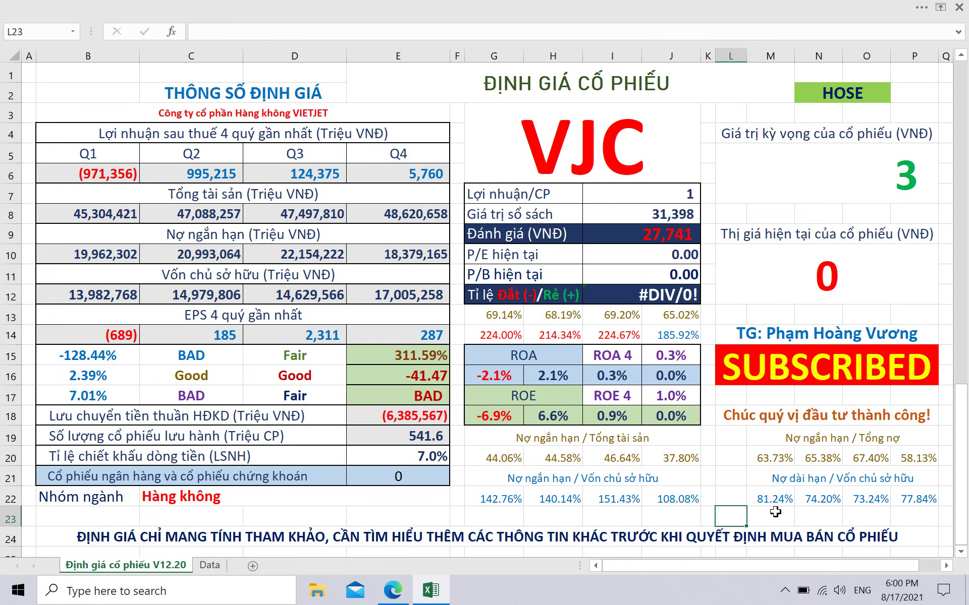
# - Change the stock ticker in the valuation sheet to HVN
pyautogui.click(575, 150)
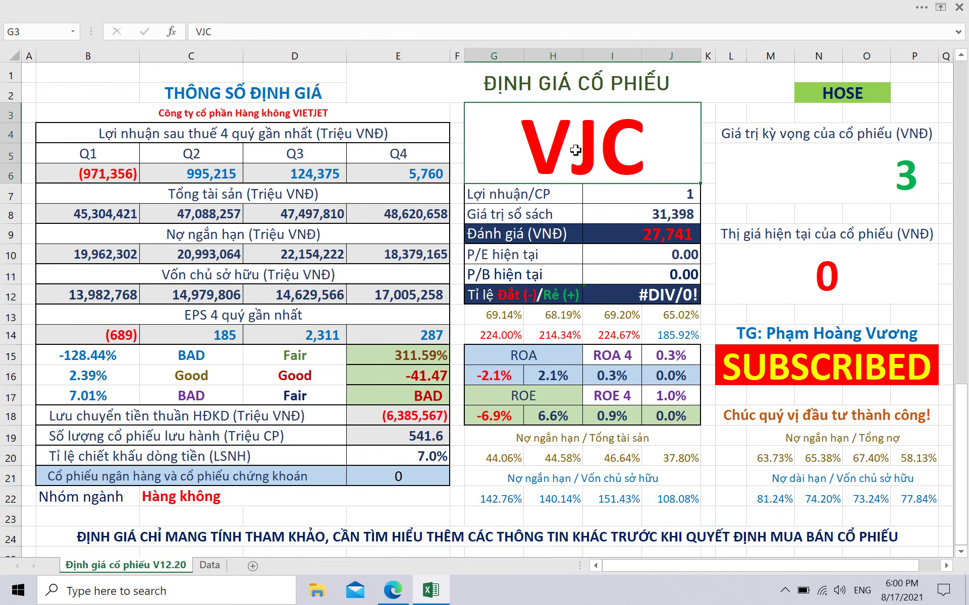
pyautogui.write('HVN')
pyautogui.press('Return')
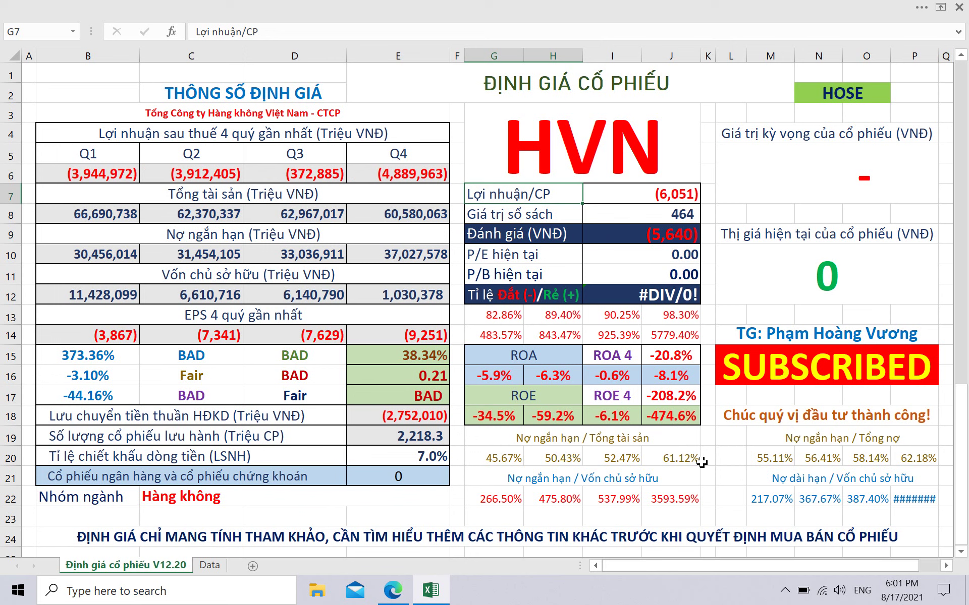
# - Widen column P to fit the long-term debt to equity ratio in P22
pyautogui.click(903, 502)
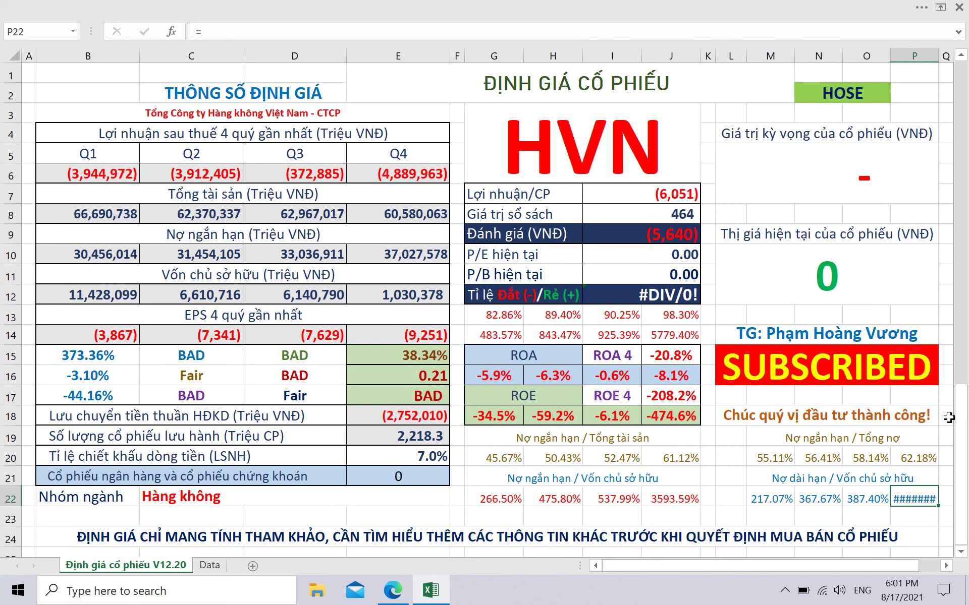
pyautogui.doubleClick(937, 59)
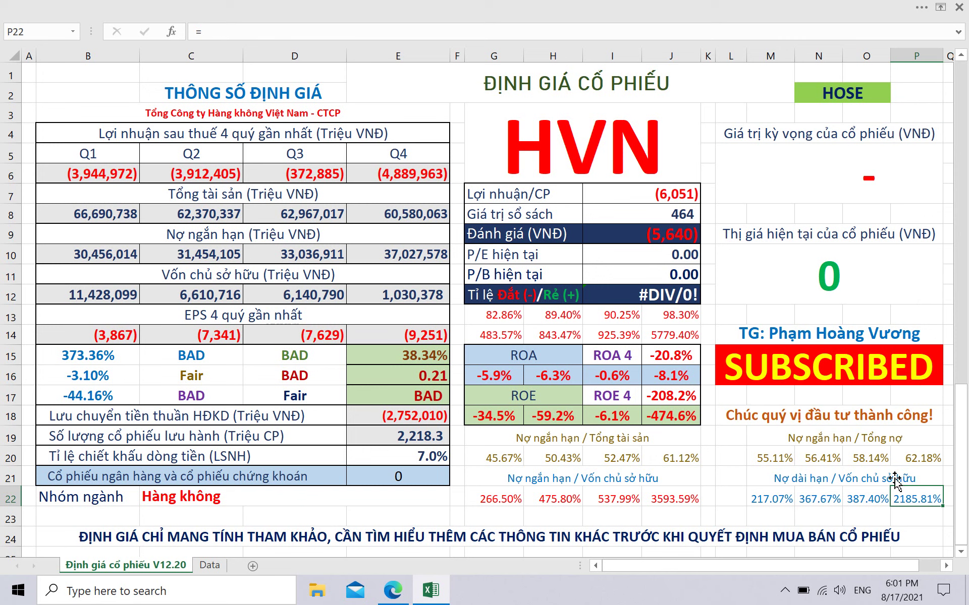
# - Review HVN's short-term and long-term debt ratios and its book value in the valuation sheet
pyautogui.click(858, 513)
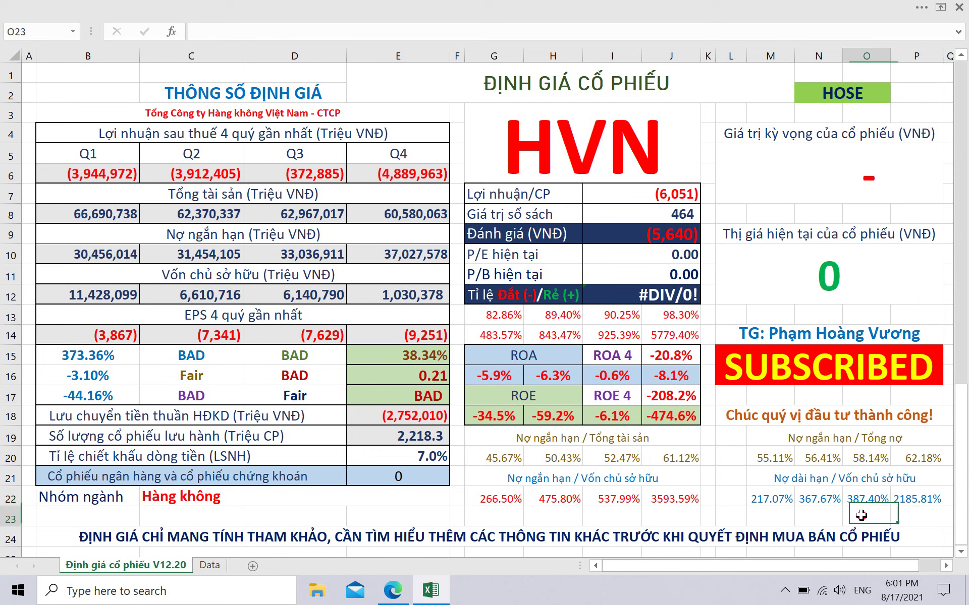
pyautogui.click(917, 517)
pyautogui.click(879, 519)
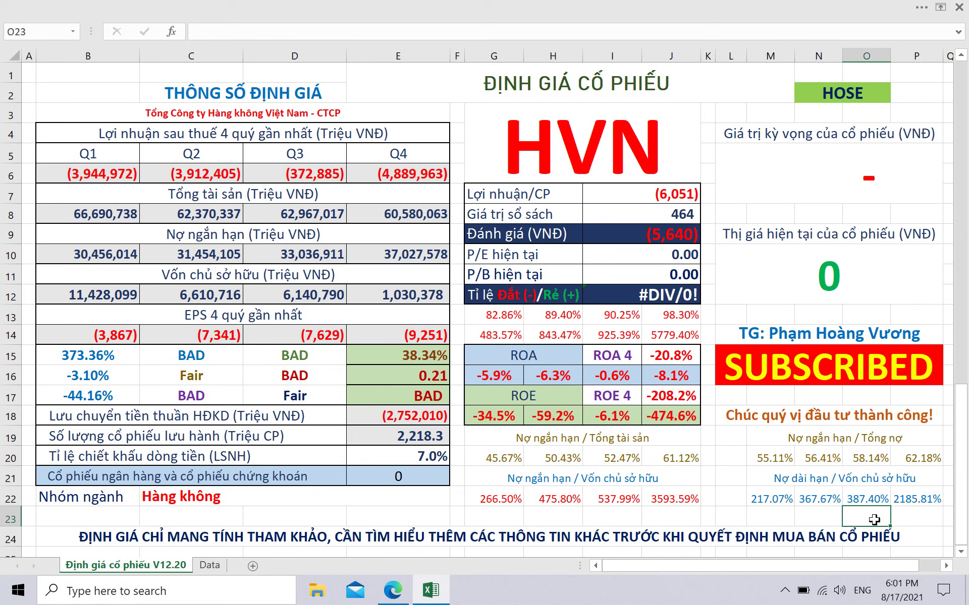
pyautogui.click(832, 523)
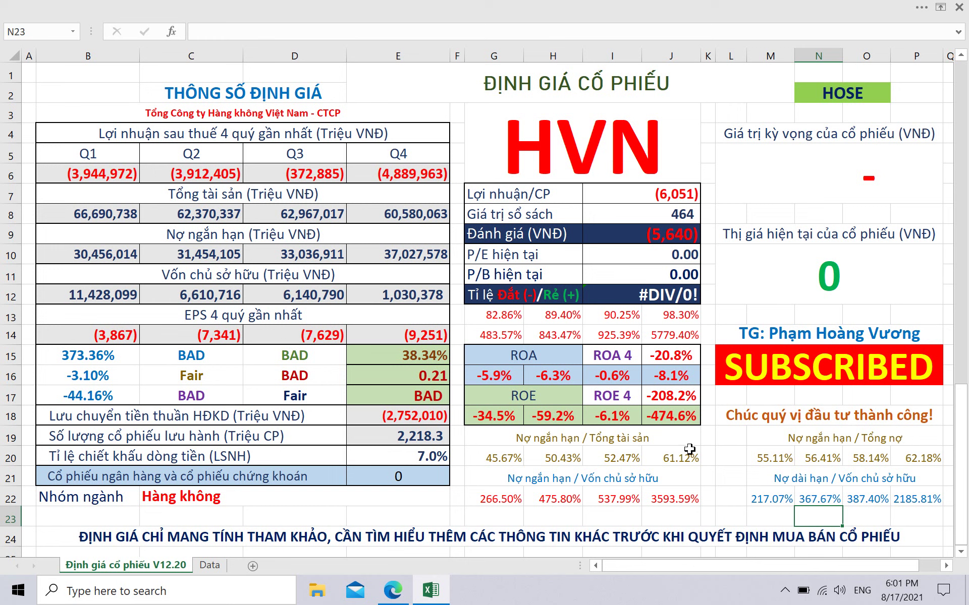
pyautogui.click(727, 515)
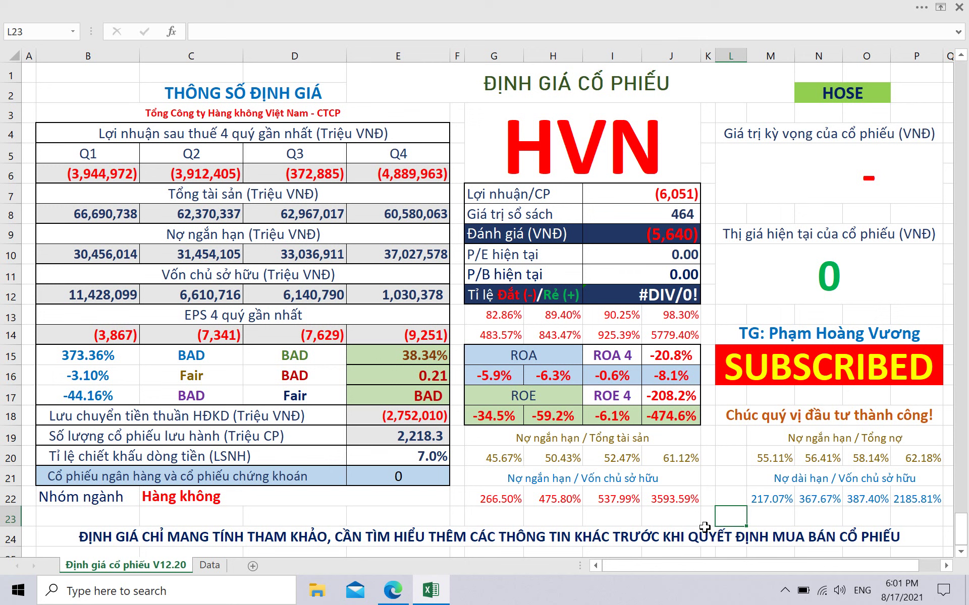
pyautogui.click(678, 521)
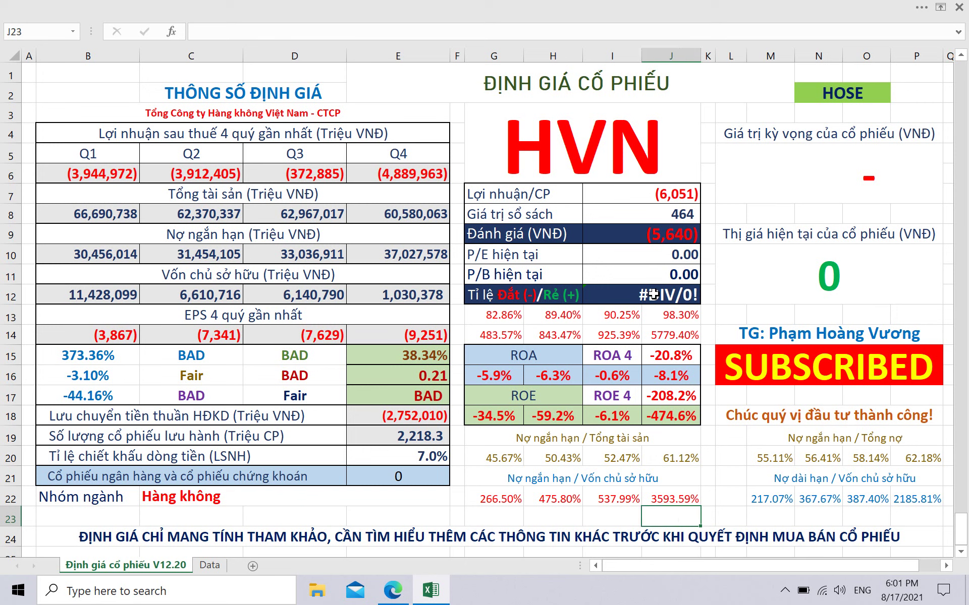
pyautogui.click(652, 218)
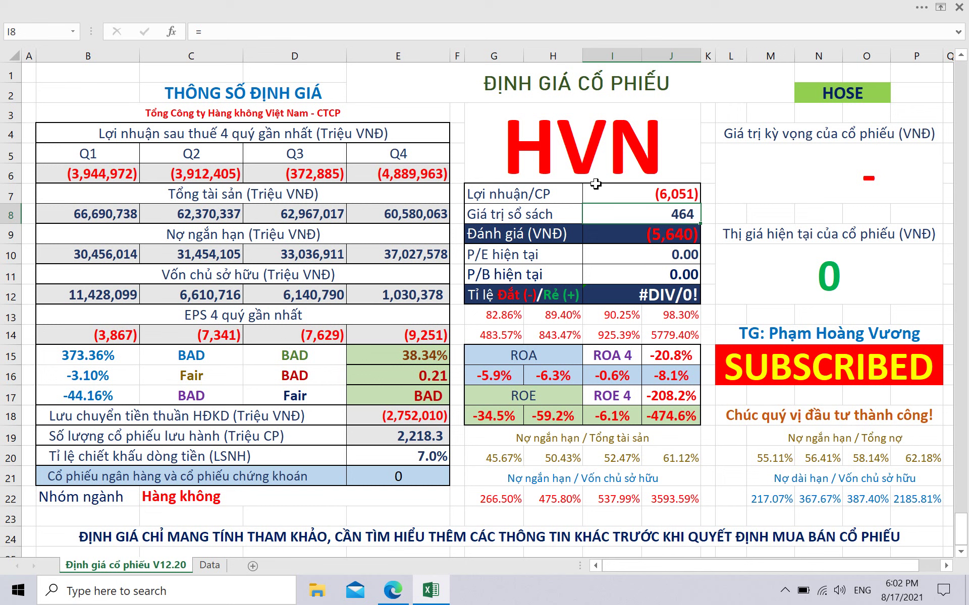
# - Set the ticker in the valuation sheet to VJC
pyautogui.click(573, 163)
pyautogui.write('V')
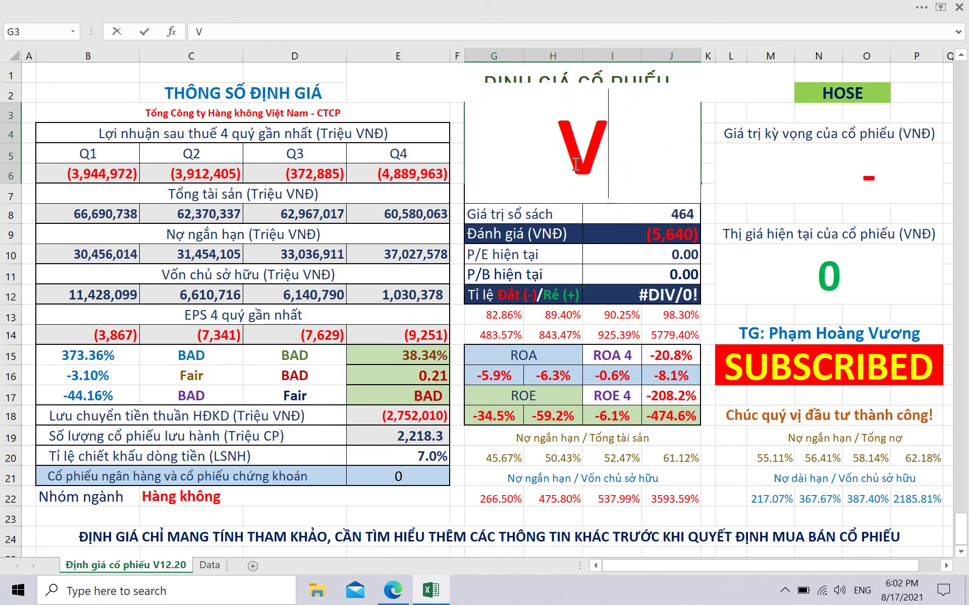
pyautogui.write('JC')
pyautogui.press('Return')
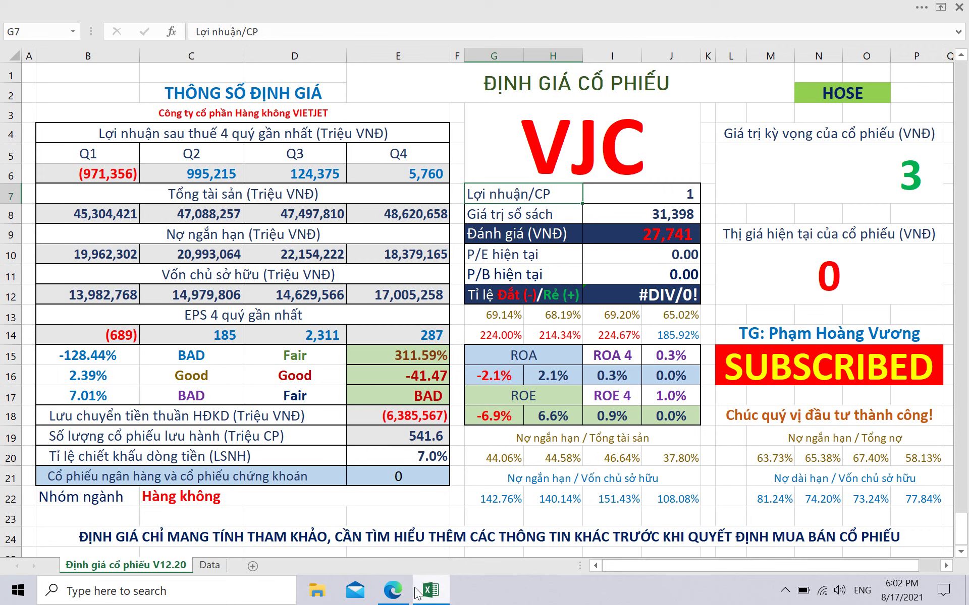
# - Switch to the Edge browser and look through the VN30 price board on SSI iBoard
pyautogui.click(392, 599)
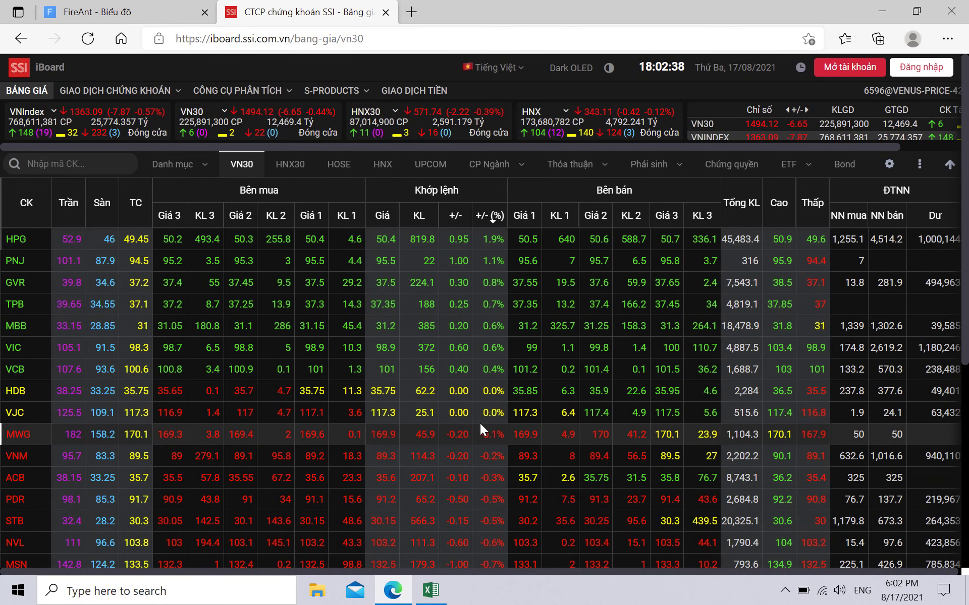
pyautogui.scroll(-5, 527, 313)
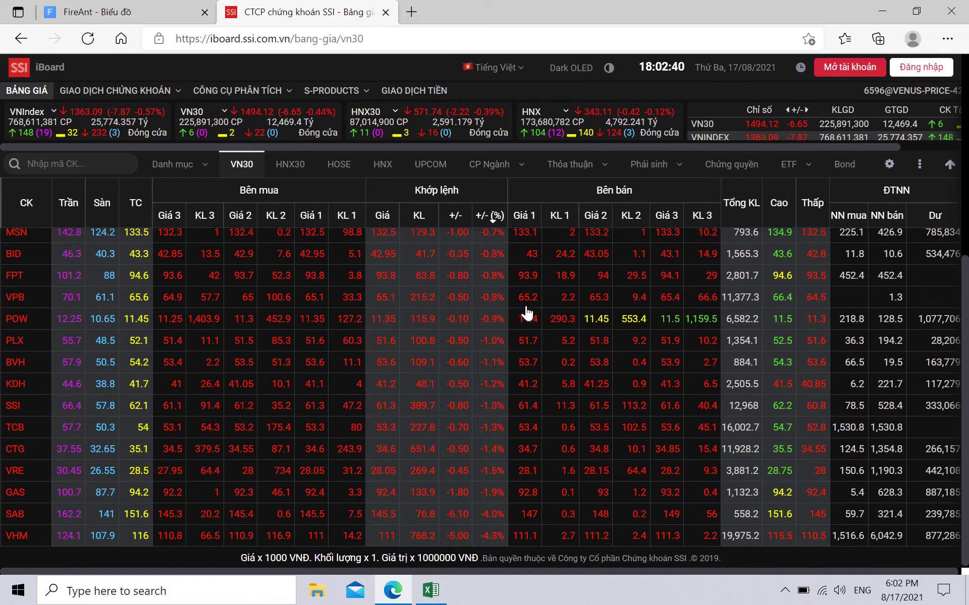
pyautogui.scroll(5, 526, 313)
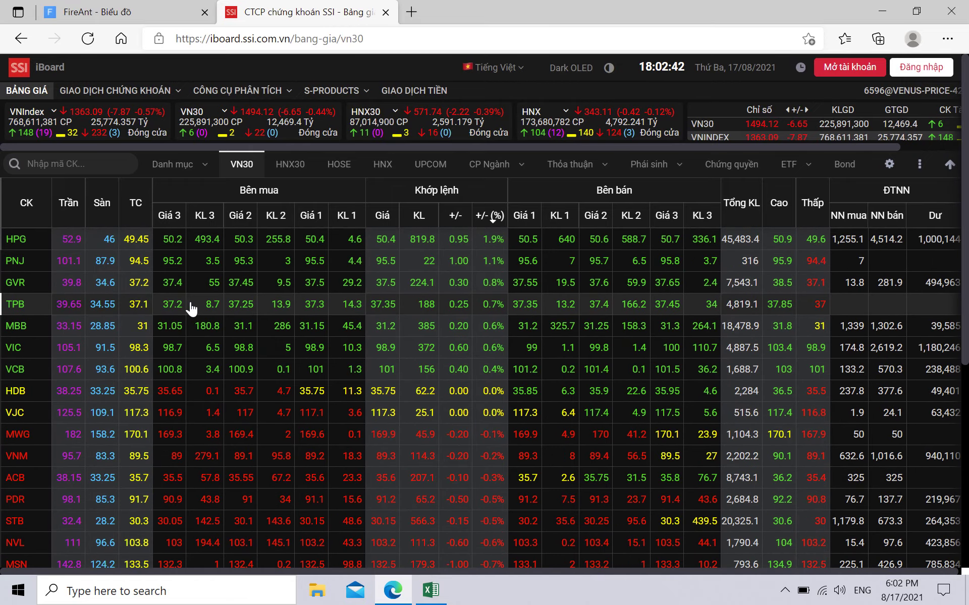
pyautogui.scroll(-5, 551, 281)
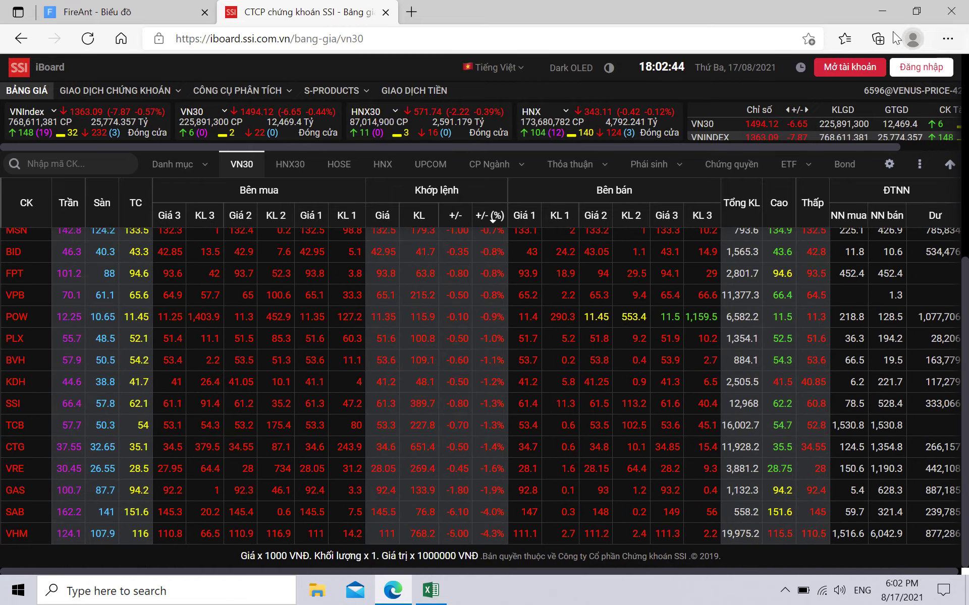
# - Minimize the browser and the spreadsheet, refresh the desktop and launch AmiBroker
pyautogui.click(887, 8)
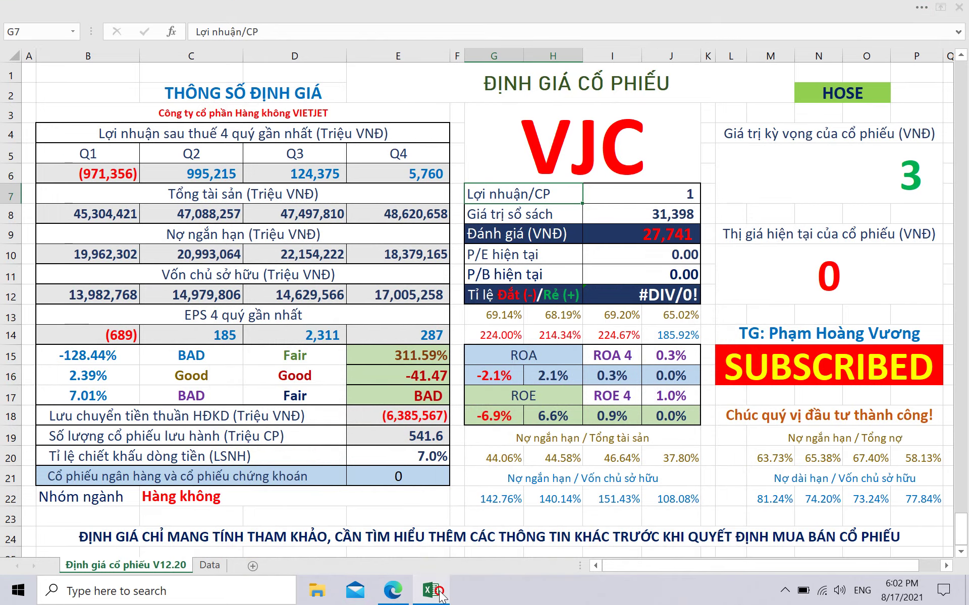
pyautogui.click(440, 595)
pyautogui.rightClick(388, 346)
pyautogui.click(423, 392)
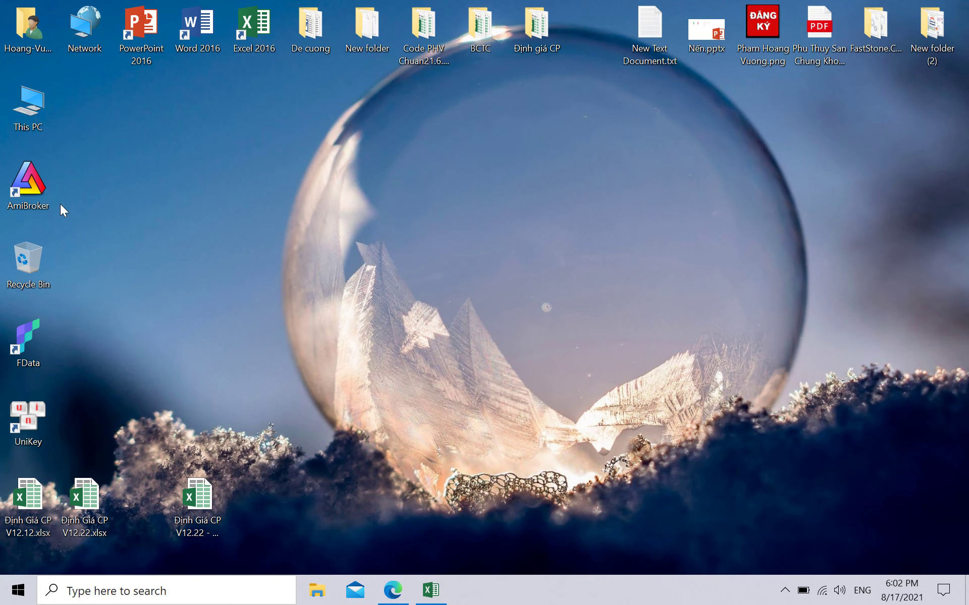
pyautogui.doubleClick(43, 185)
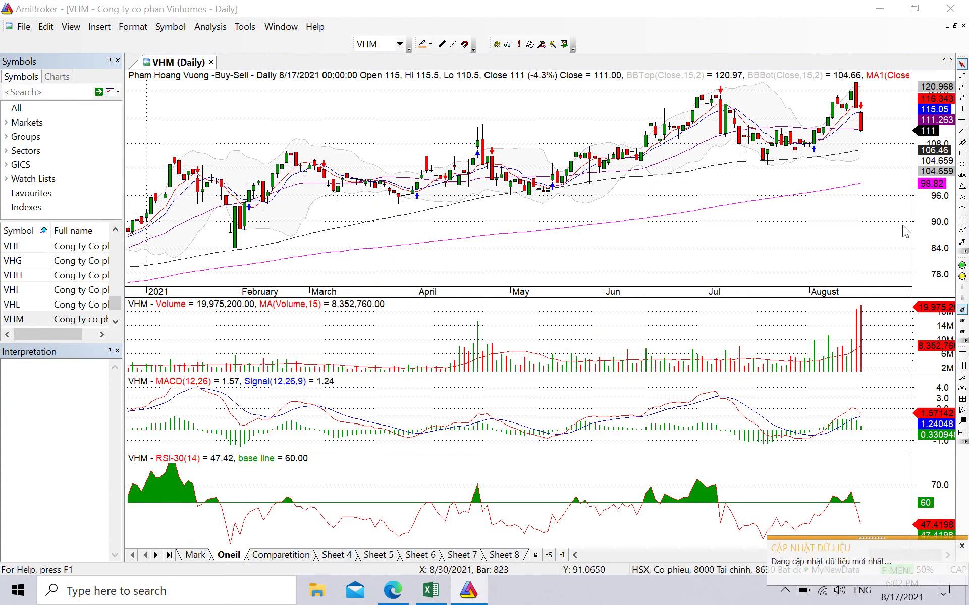
# - Examine the most recent daily candles and indicator values on the VHM chart
pyautogui.moveTo(894, 181)
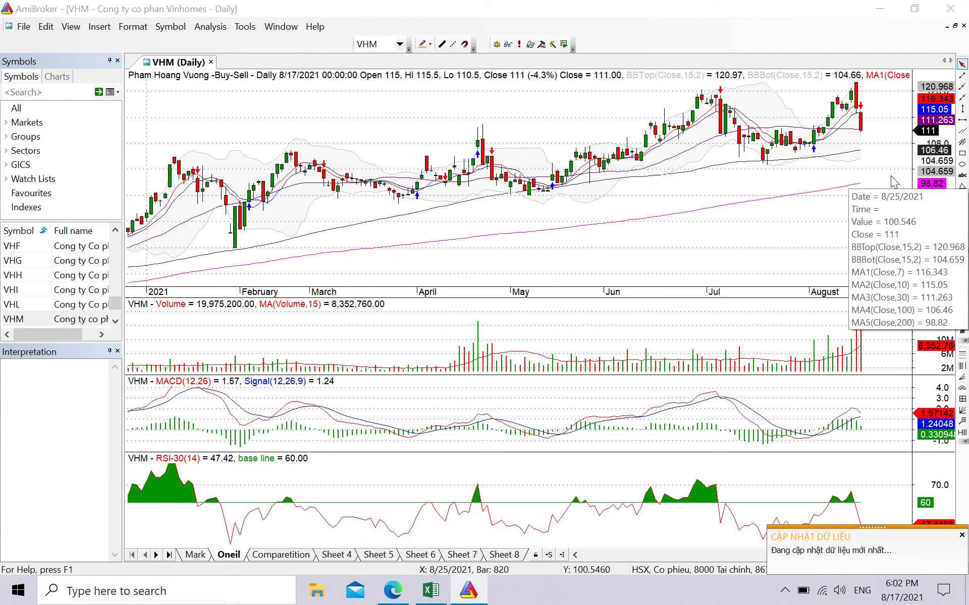
pyautogui.moveTo(869, 146)
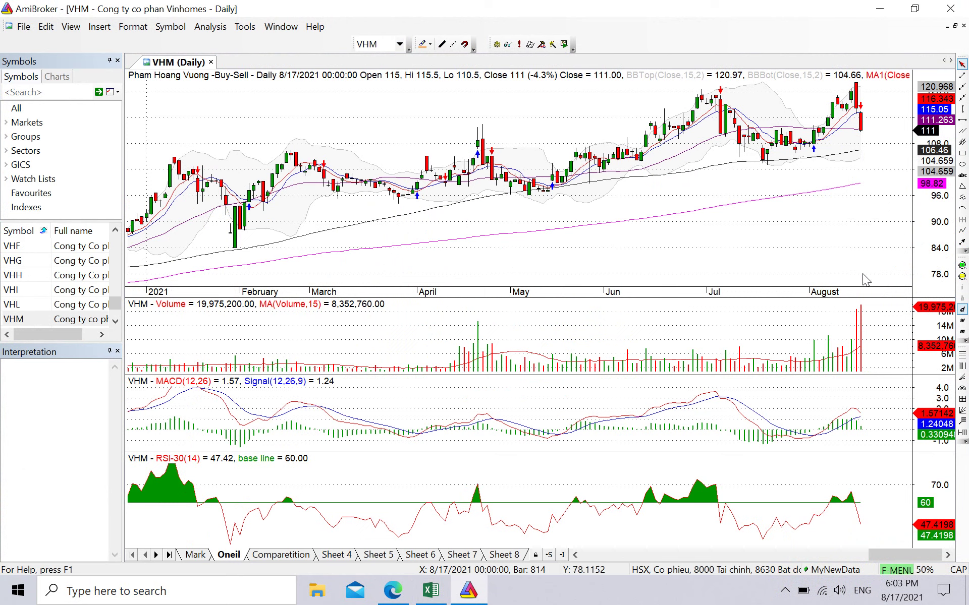
pyautogui.moveTo(866, 280)
pyautogui.moveTo(740, 260)
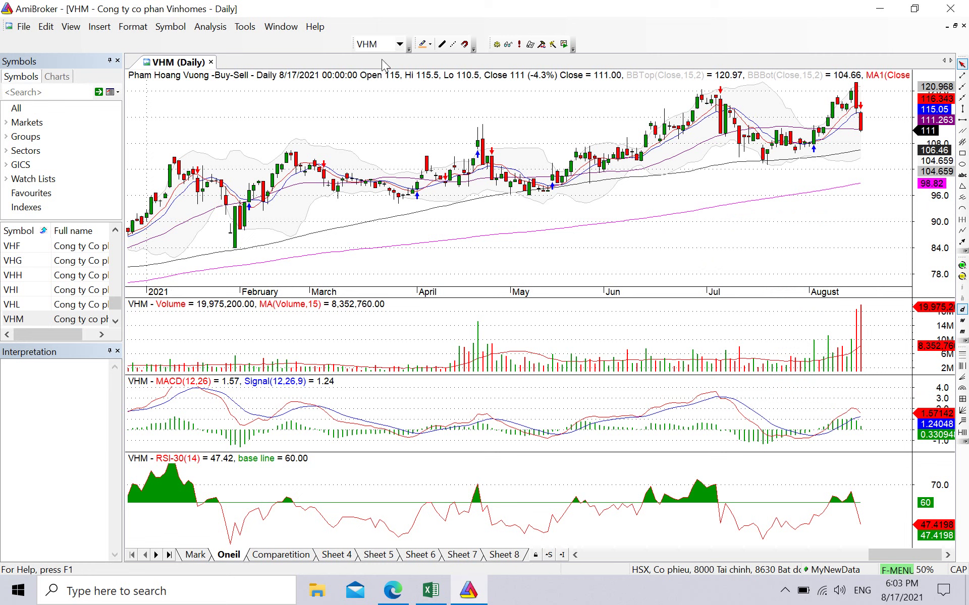
# - Move the ticker, drawing and analysis toolbars closer together along their row
pyautogui.moveTo(352, 47)
pyautogui.mouseDown()
pyautogui.moveTo(383, 45)
pyautogui.moveTo(186, 45)
pyautogui.moveTo(231, 44)
pyautogui.mouseUp()
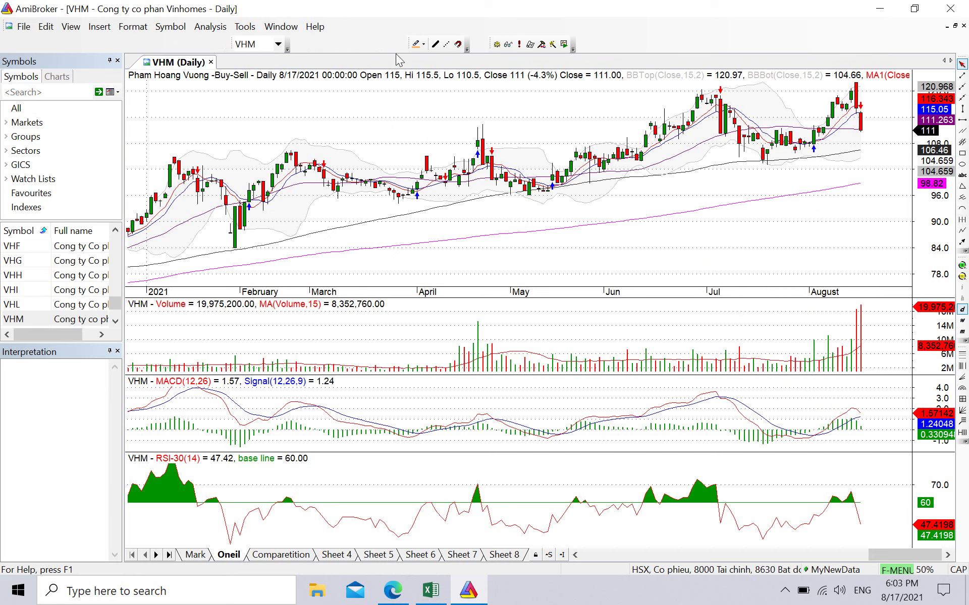
pyautogui.moveTo(405, 42); pyautogui.dragTo(320, 44)
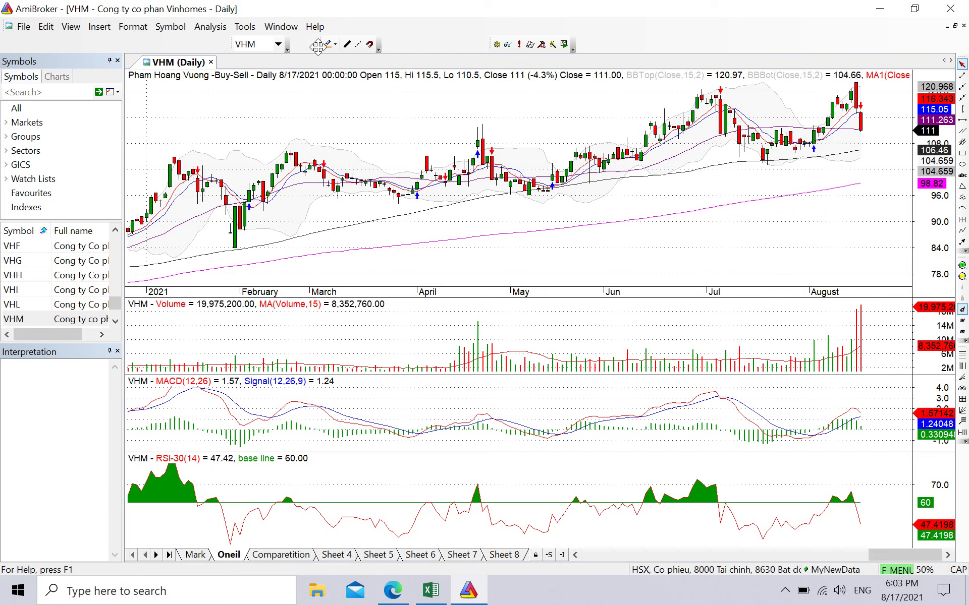
pyautogui.moveTo(486, 45); pyautogui.dragTo(424, 44)
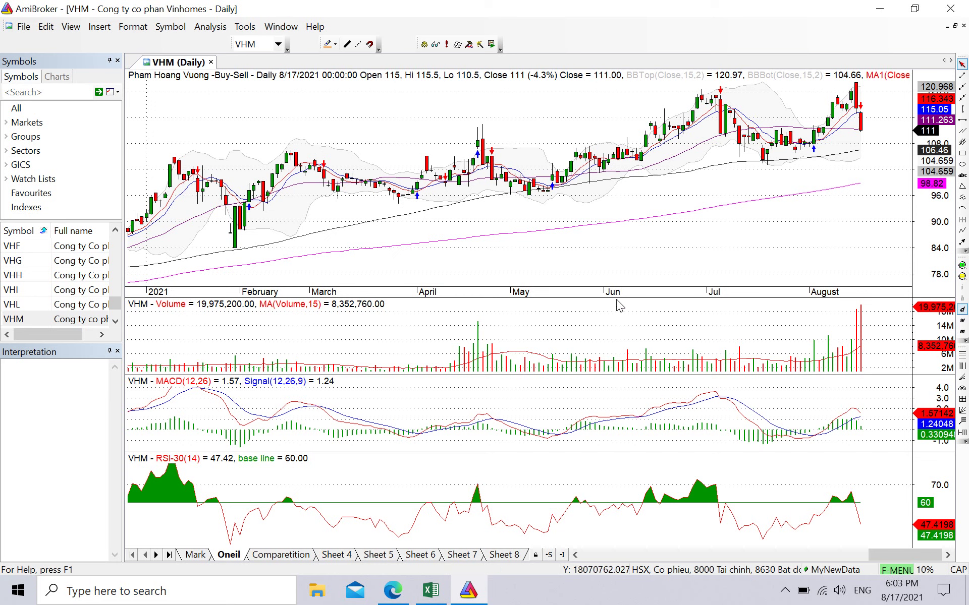
# - Open Automatic Analysis, move its window off the latest candles, and explore all symbols for 8/17/2021 with the 0.Search 2 (KLL).afl formula
pyautogui.click(446, 45)
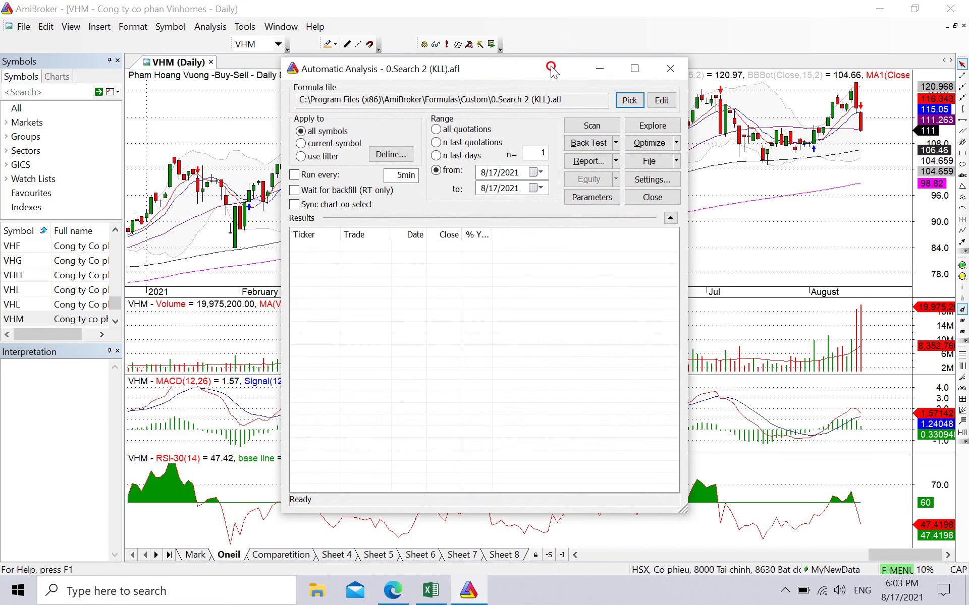
pyautogui.moveTo(547, 65); pyautogui.dragTo(289, 108)
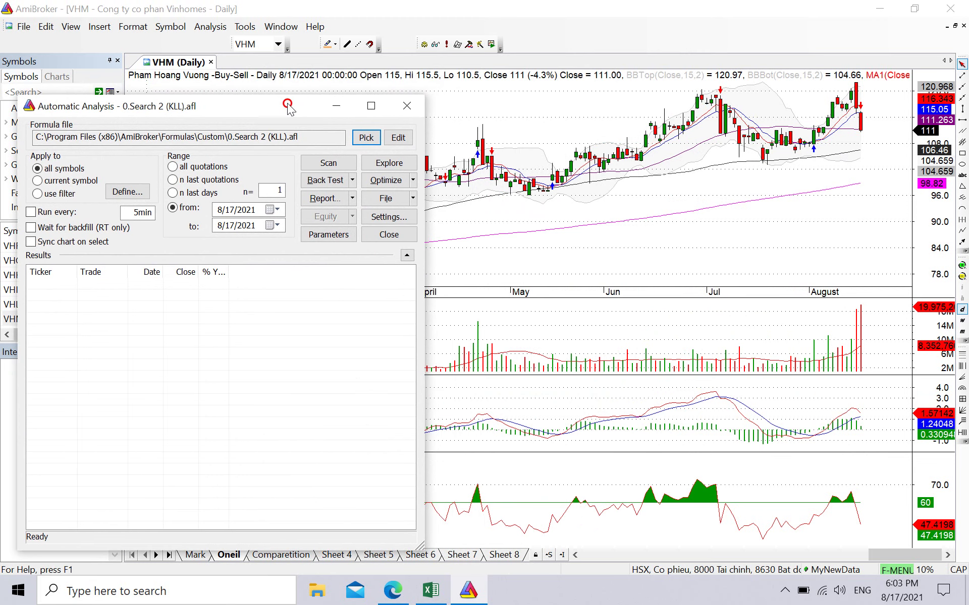
pyautogui.click(389, 164)
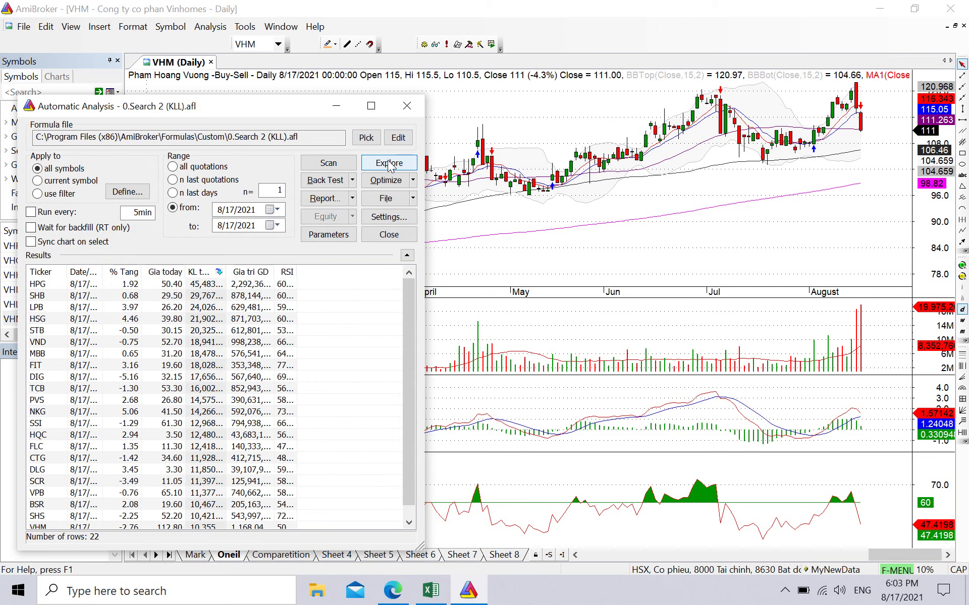
# - Widen the Gia tri GD, KL today and Date/Time columns in the exploration results
pyautogui.doubleClick(273, 271)
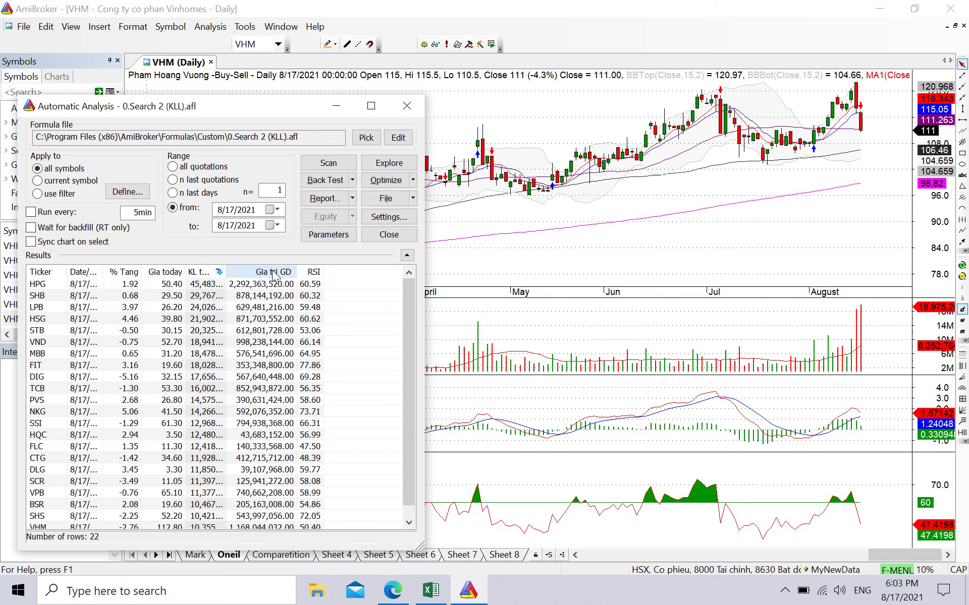
pyautogui.doubleClick(226, 272)
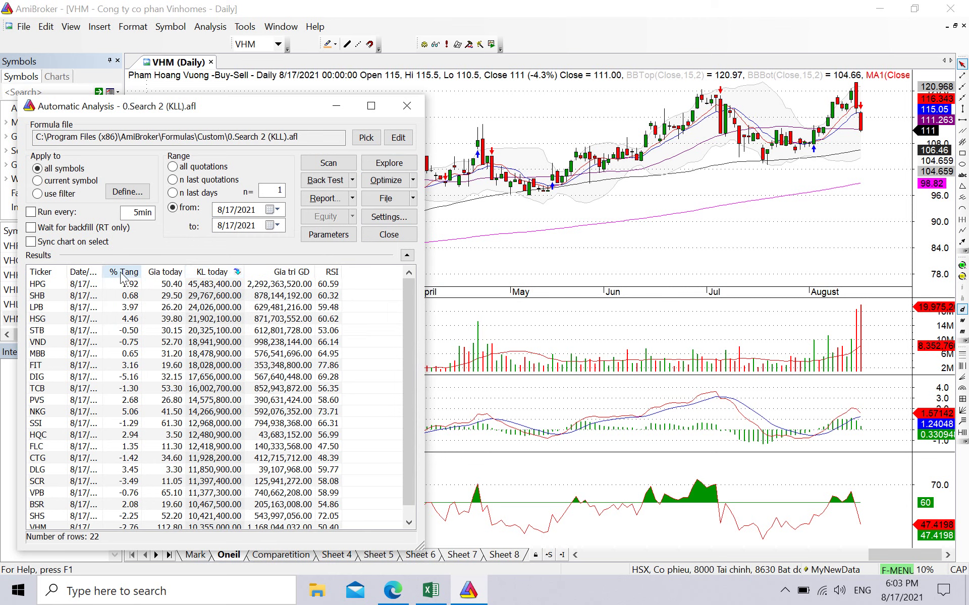
pyautogui.moveTo(103, 272); pyautogui.dragTo(124, 269)
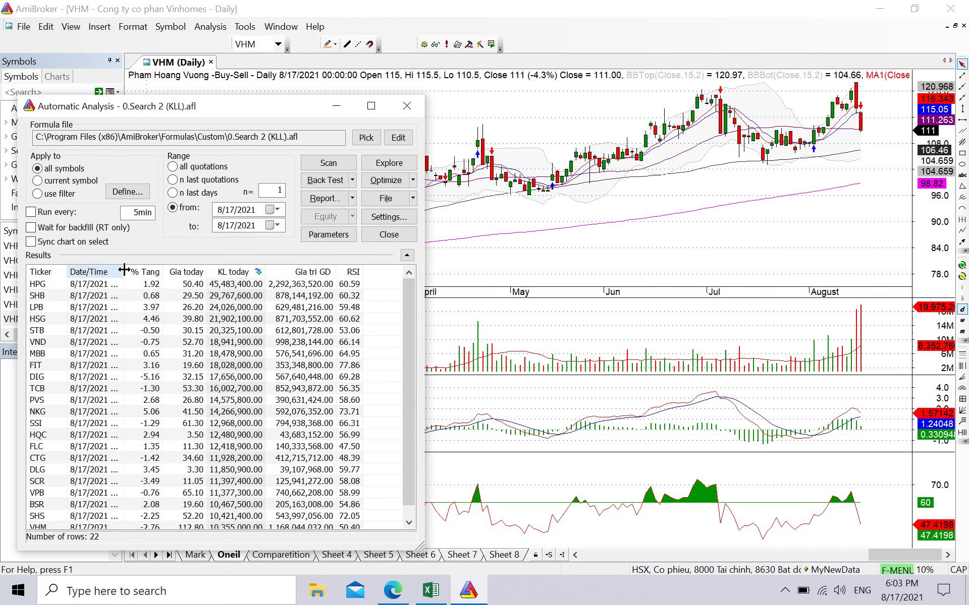
# - Review the daily charts of HPG, SHB, LPB, HSG, STB, VND and MBB one after another from the exploration results
pyautogui.doubleClick(99, 284)
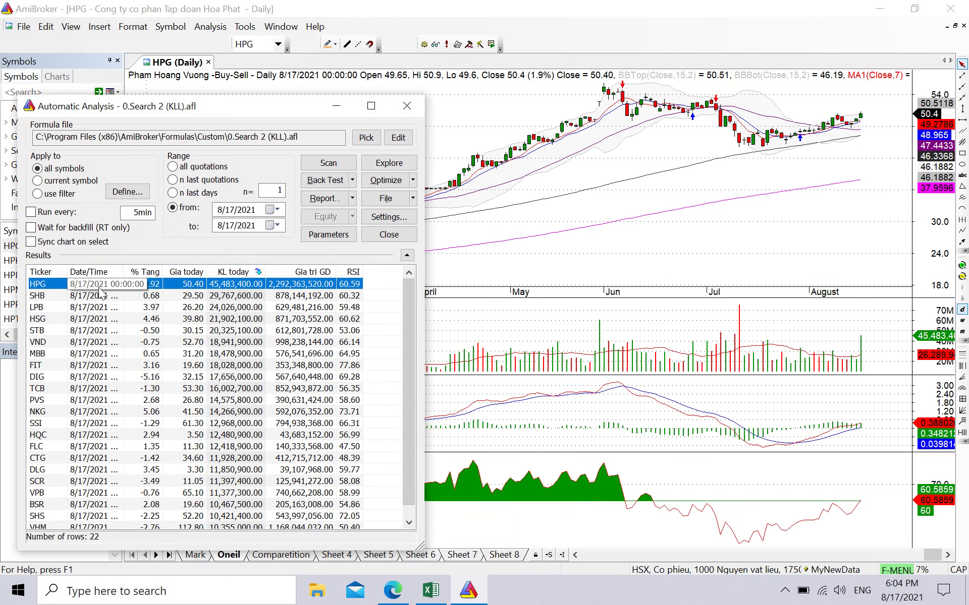
pyautogui.doubleClick(44, 297)
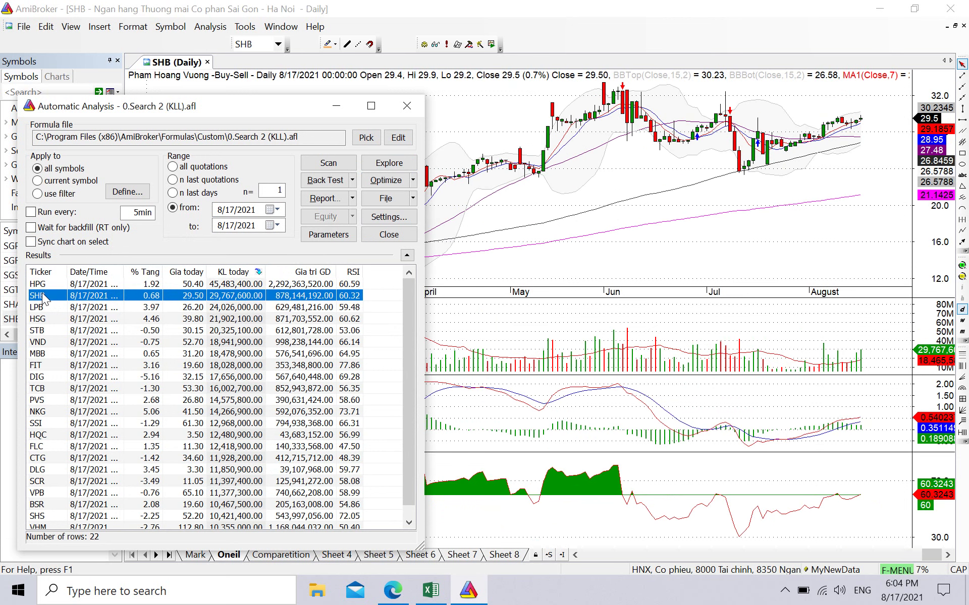
pyautogui.doubleClick(48, 309)
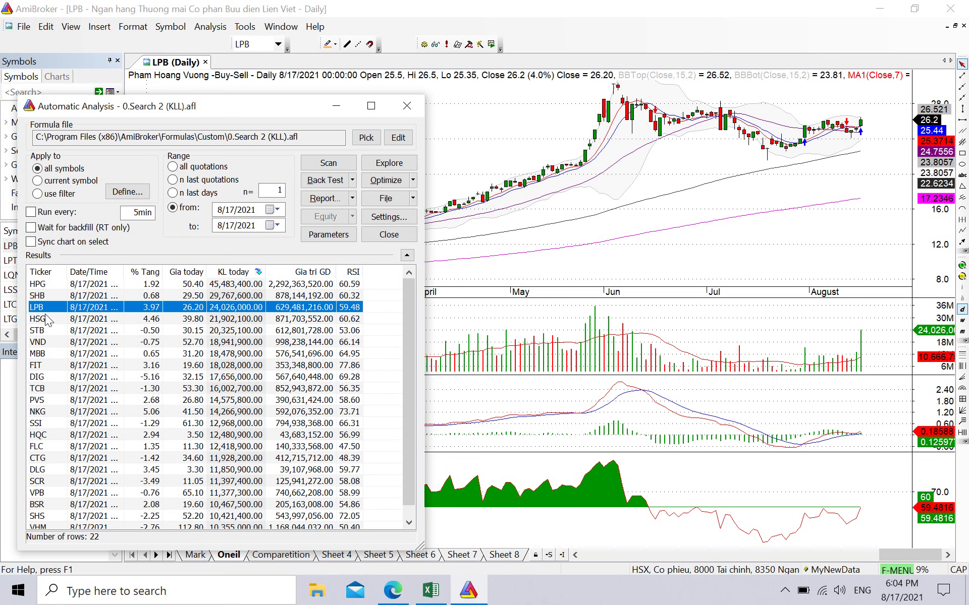
pyautogui.doubleClick(48, 319)
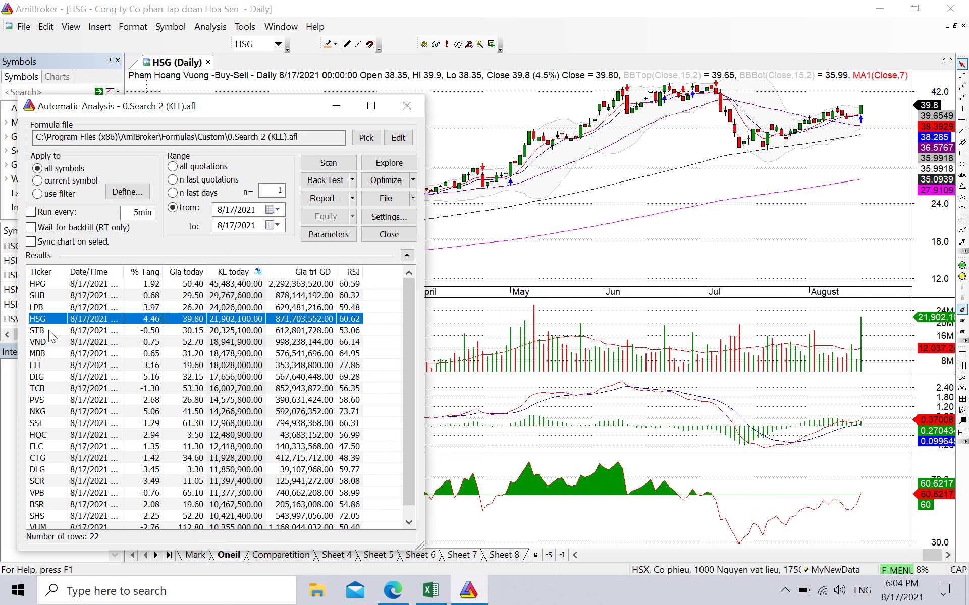
pyautogui.doubleClick(47, 331)
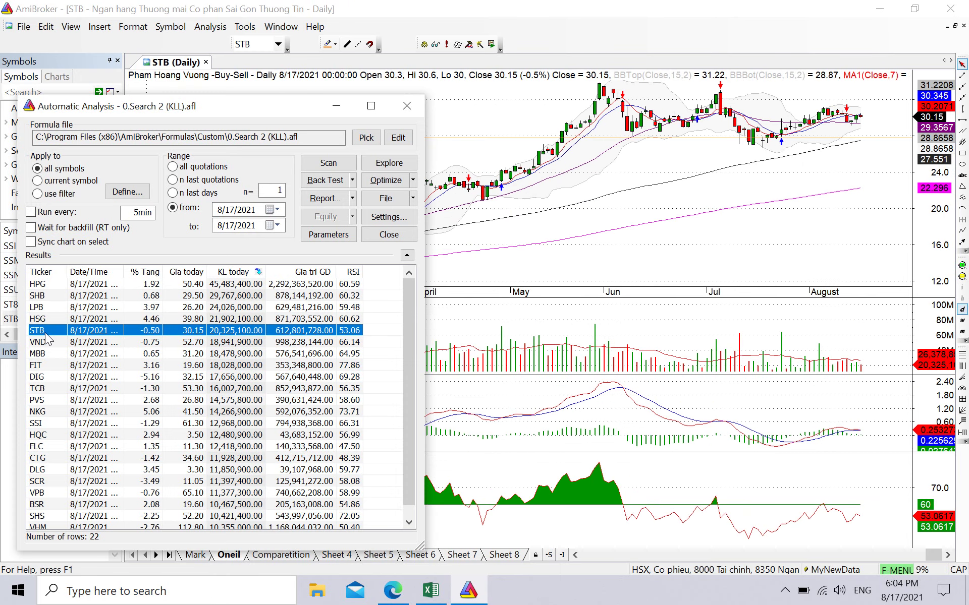
pyautogui.doubleClick(43, 343)
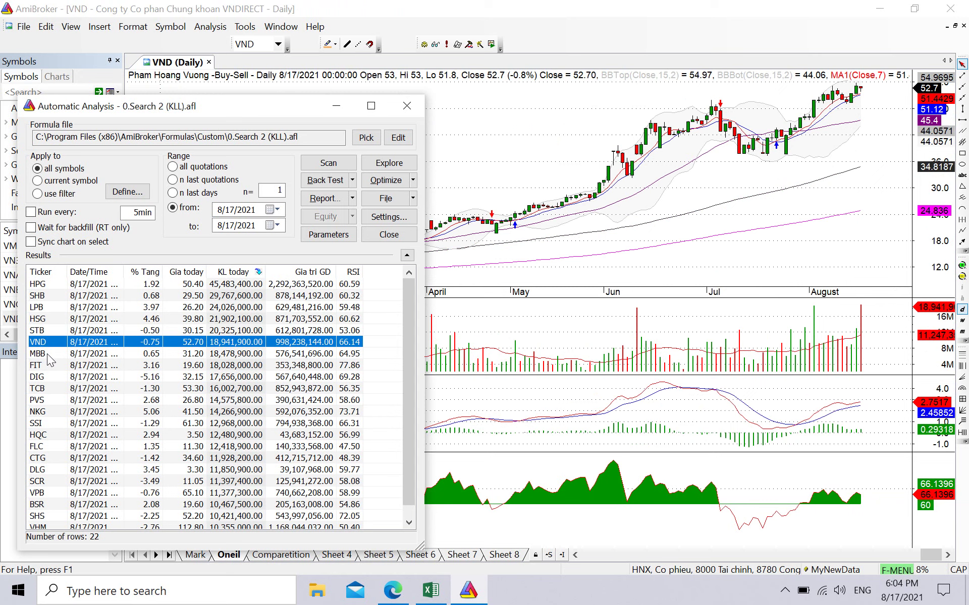
pyautogui.doubleClick(47, 353)
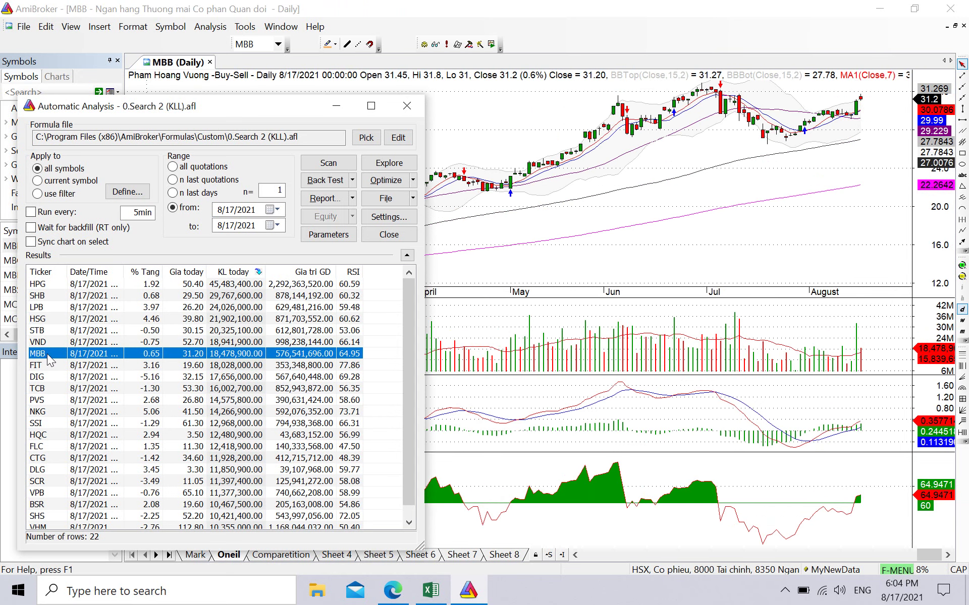
# - Review the daily charts of DIG, FIT, TCB, PVS and NKG from the exploration results, viewing DIG again after FIT
pyautogui.doubleClick(45, 377)
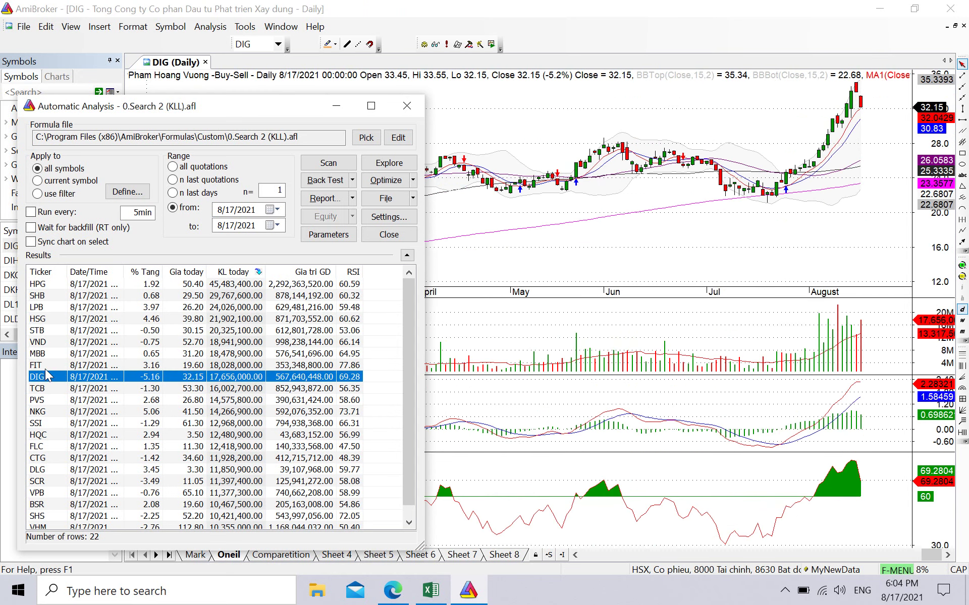
pyautogui.doubleClick(46, 365)
pyautogui.doubleClick(48, 378)
pyautogui.doubleClick(54, 392)
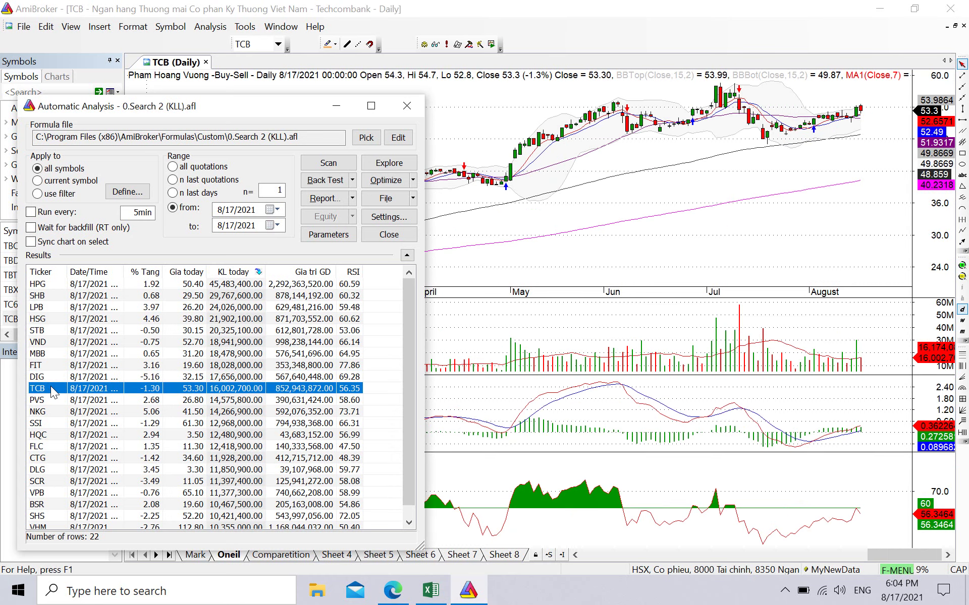
pyautogui.doubleClick(56, 400)
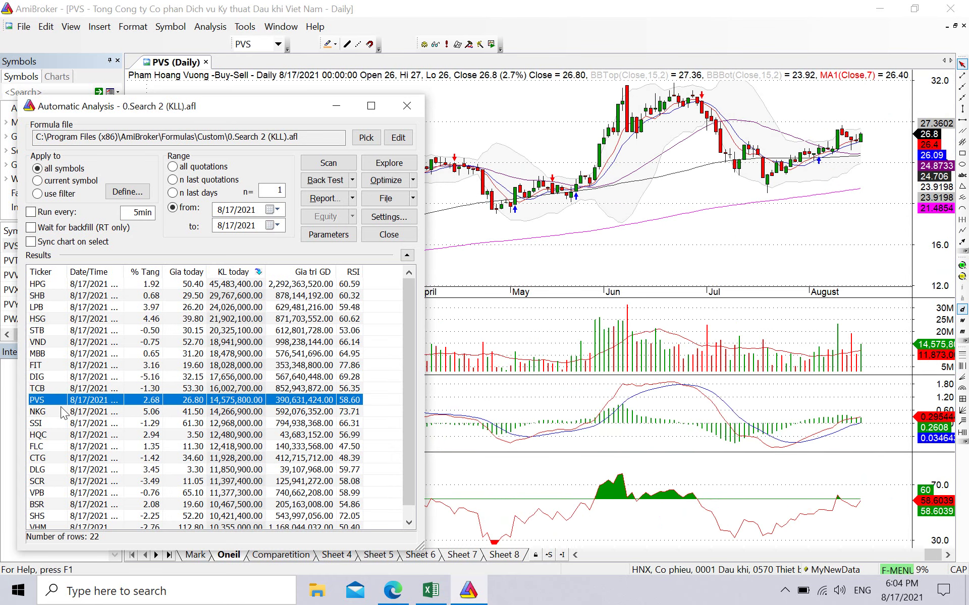
pyautogui.doubleClick(59, 408)
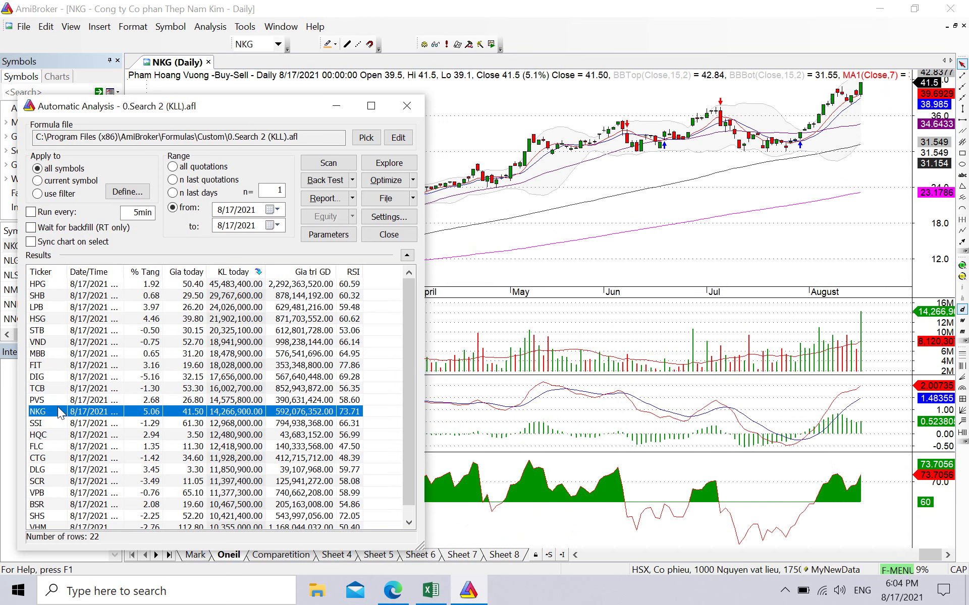
# - Review the daily charts of SSI, HQC, FLC, CTG, DLG and SCR further down the exploration results
pyautogui.scroll(-1, 122, 396)
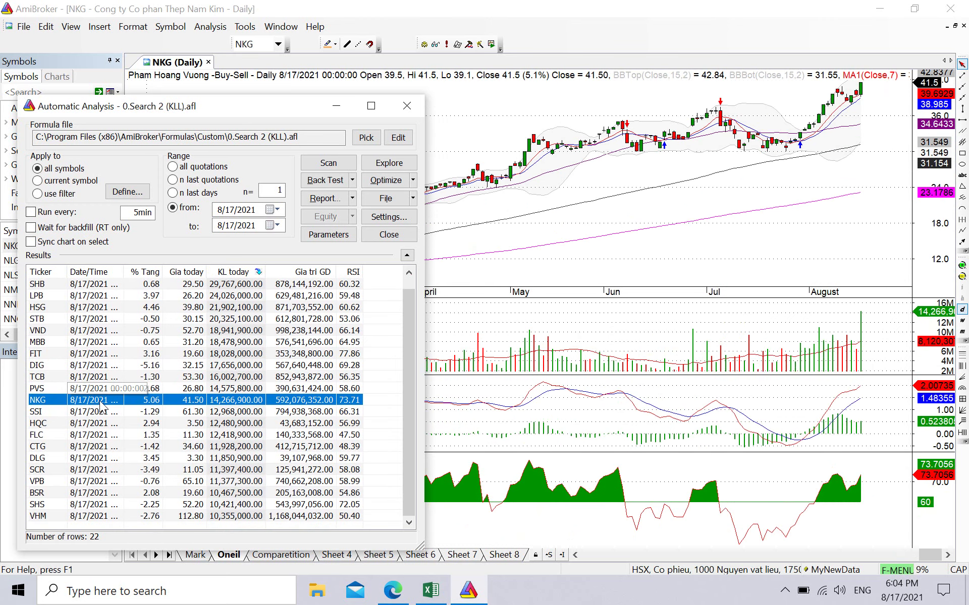
pyautogui.doubleClick(40, 412)
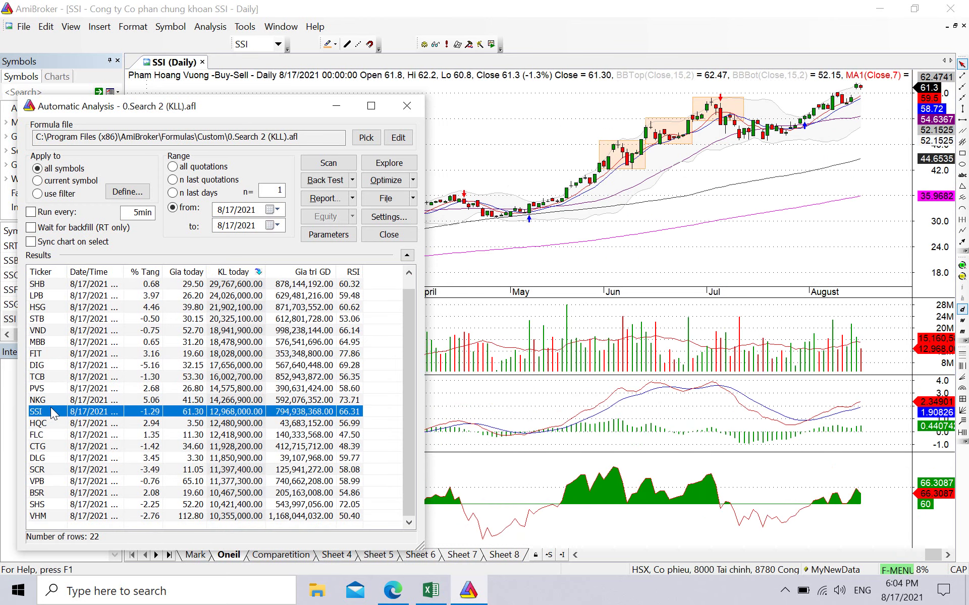
pyautogui.doubleClick(50, 424)
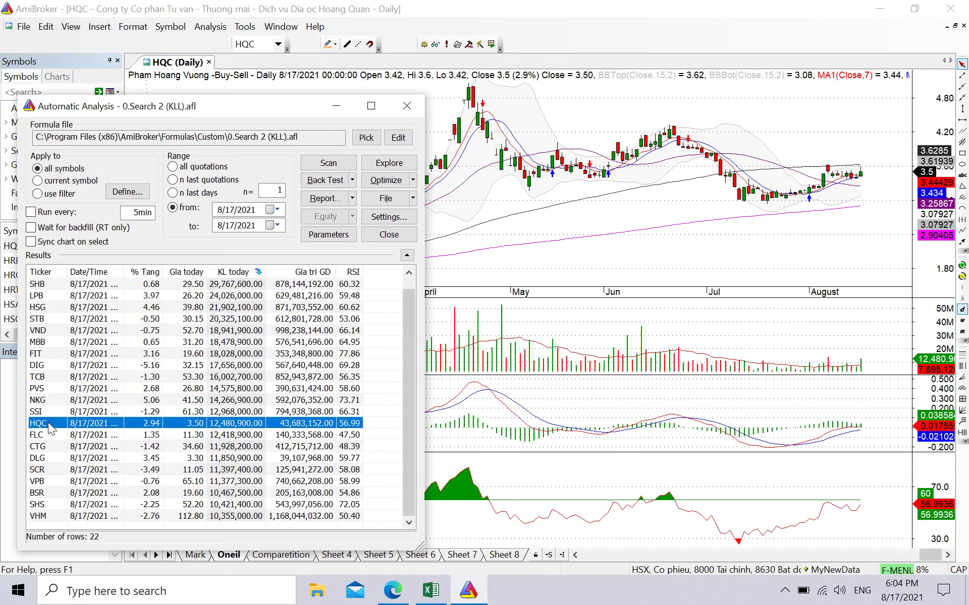
pyautogui.doubleClick(49, 436)
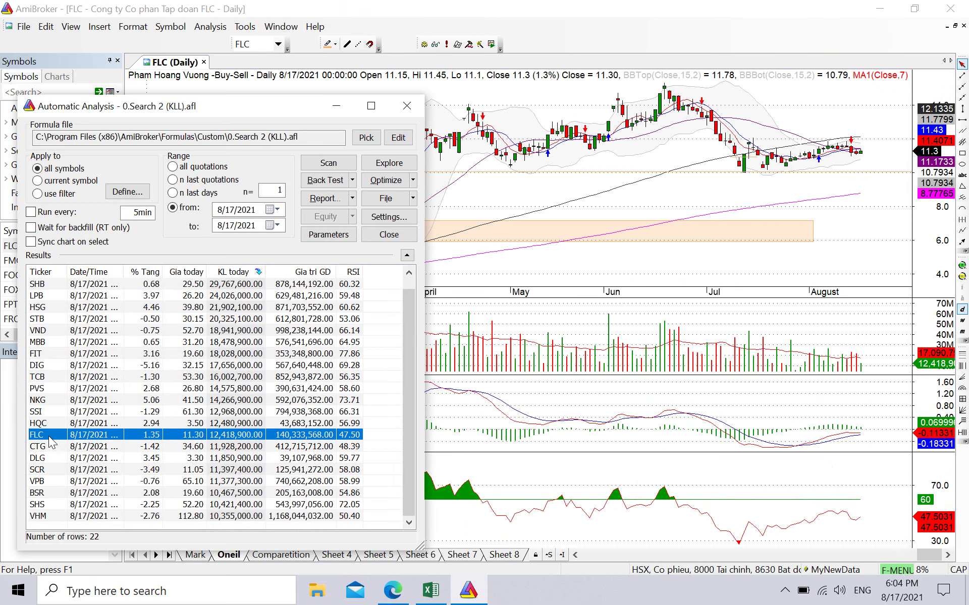
pyautogui.doubleClick(51, 447)
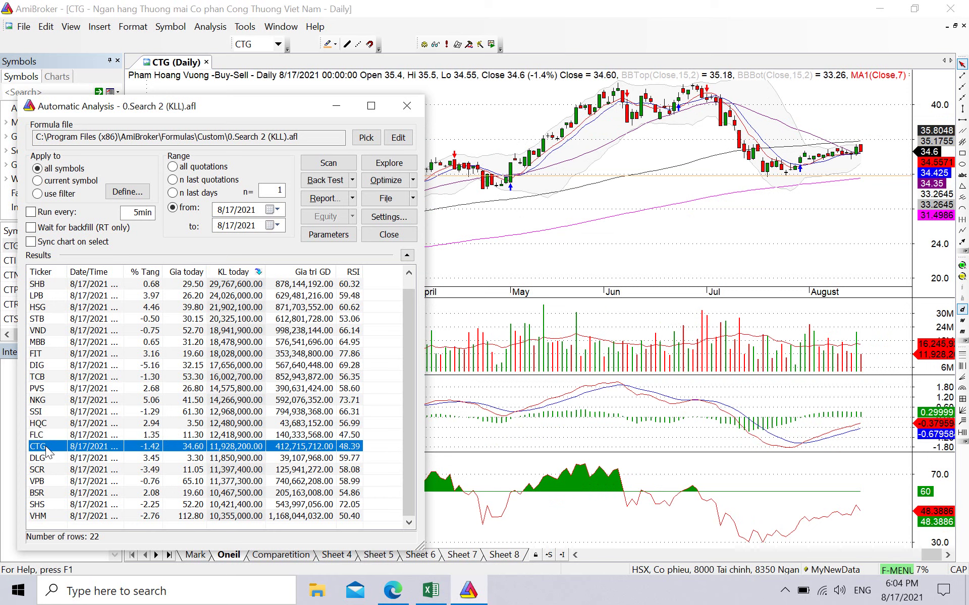
pyautogui.doubleClick(54, 458)
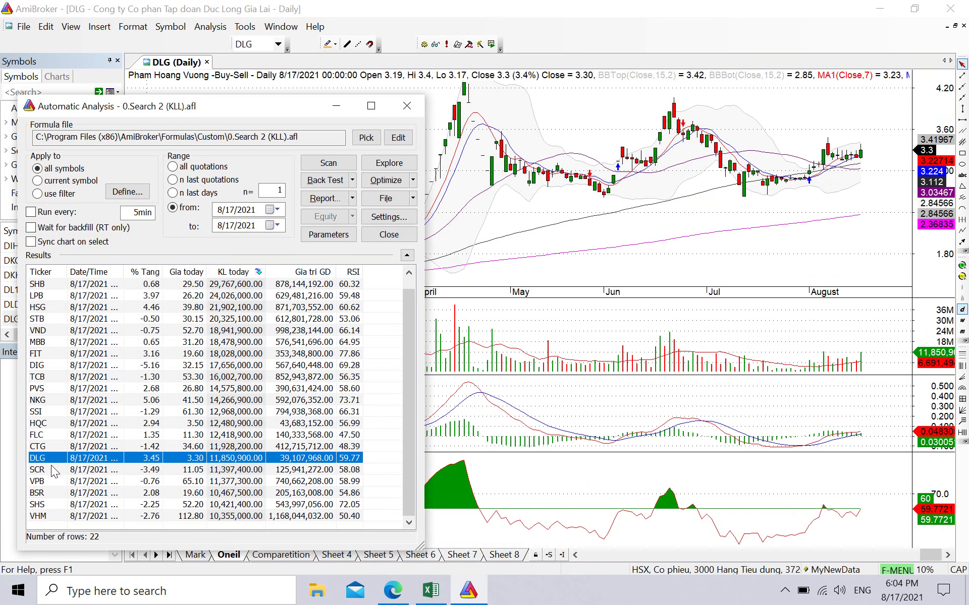
pyautogui.doubleClick(53, 469)
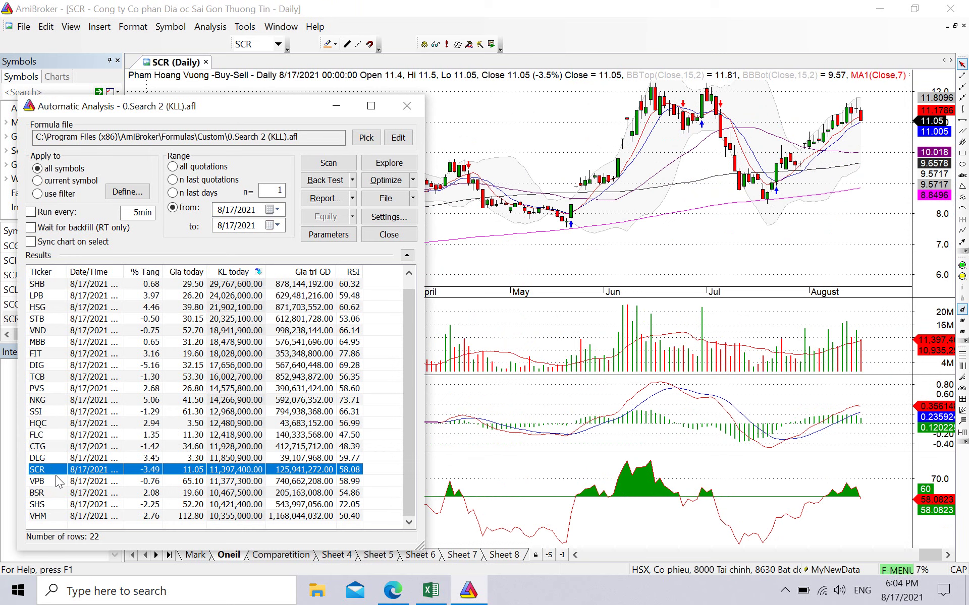